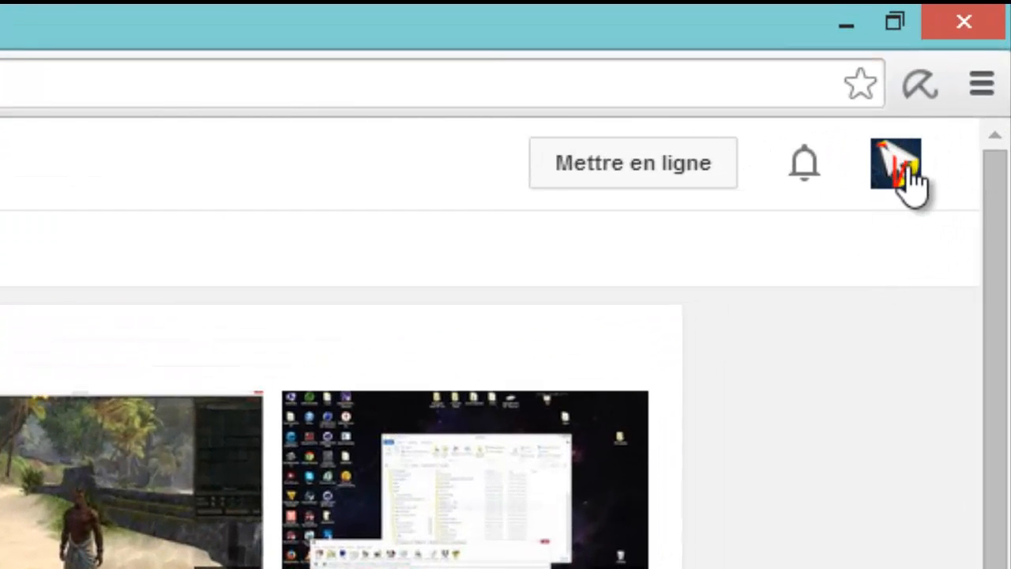
Step: Open the channel's default upload settings in Creator Studio and set the default title to "♦tutoriel♦: … [HD]"
{"action": "left_click", "coordinate": [905, 180]}
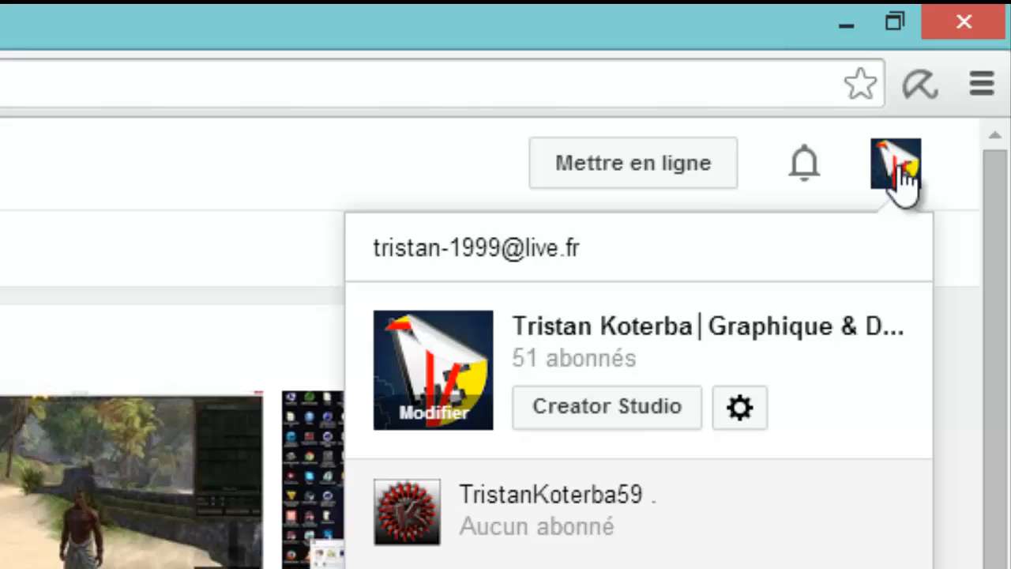
{"action": "left_click", "coordinate": [614, 414]}
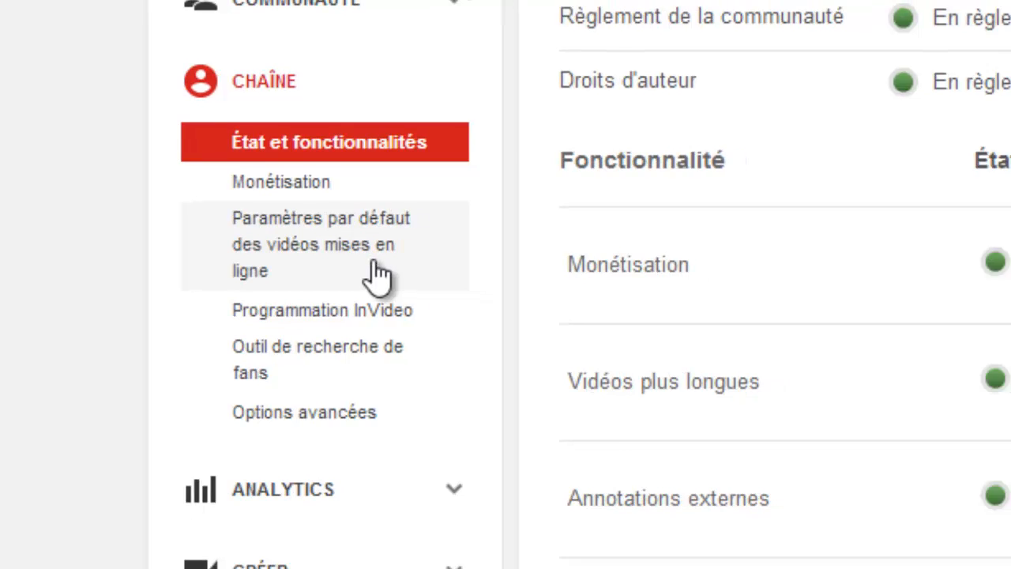
{"action": "left_click", "coordinate": [379, 264]}
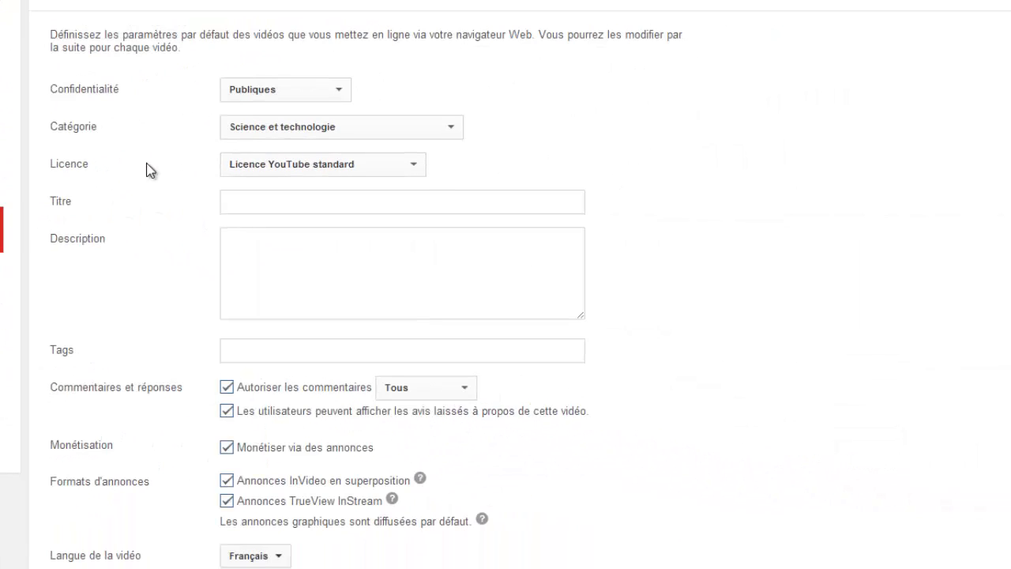
{"action": "left_click", "coordinate": [242, 195]}
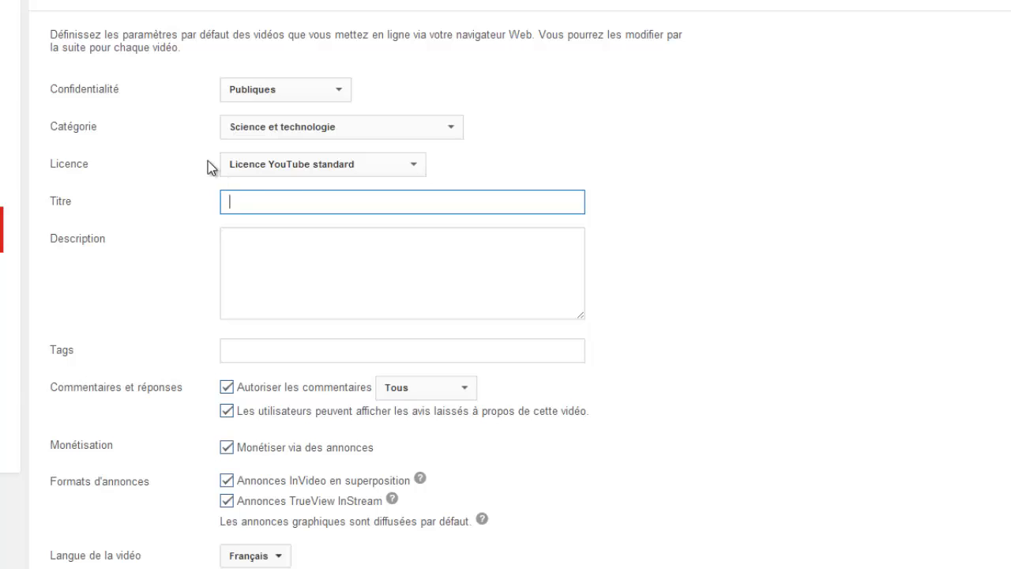
{"action": "type", "text": "♦tutoriel♦: ... [HD]"}
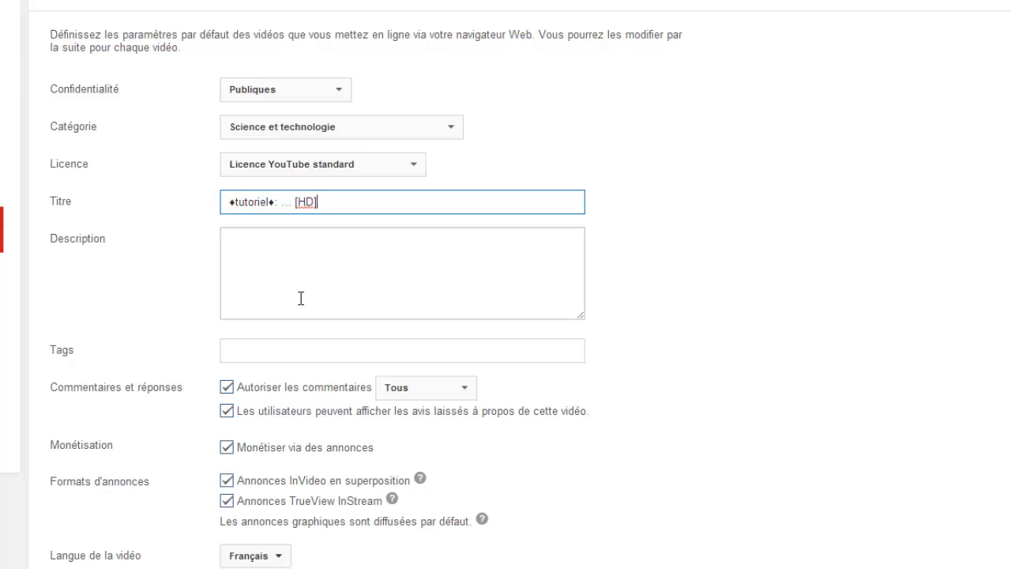
Step: Begin the default description with "… tous le monde aujourd'hui on se retrouve pour un nouveau tutoriel, dans lequel je vais vous apprendre à …"
{"action": "left_click", "coordinate": [258, 247]}
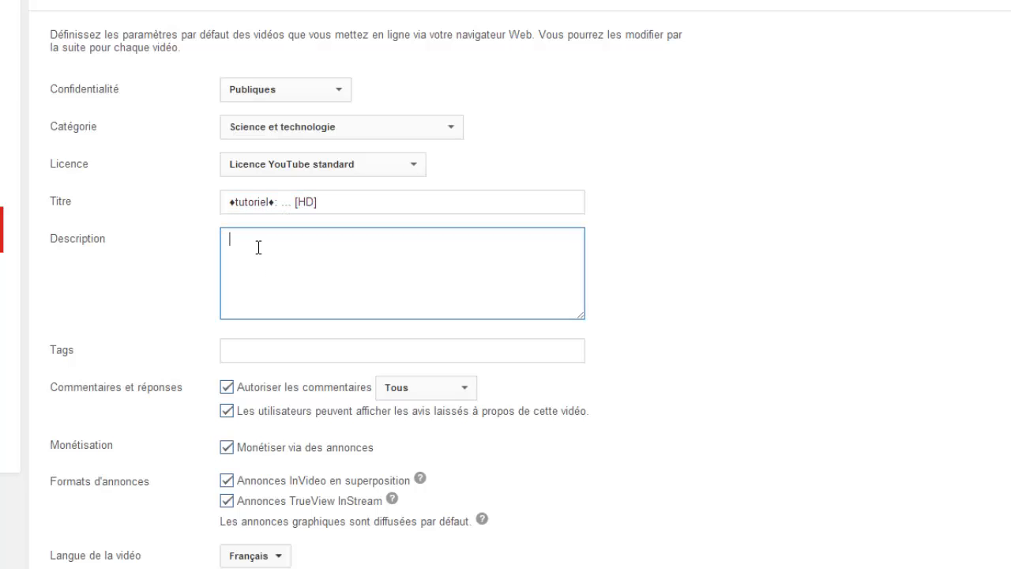
{"action": "type", "text": "... tous le mon de aujourd'hui on se retr"}
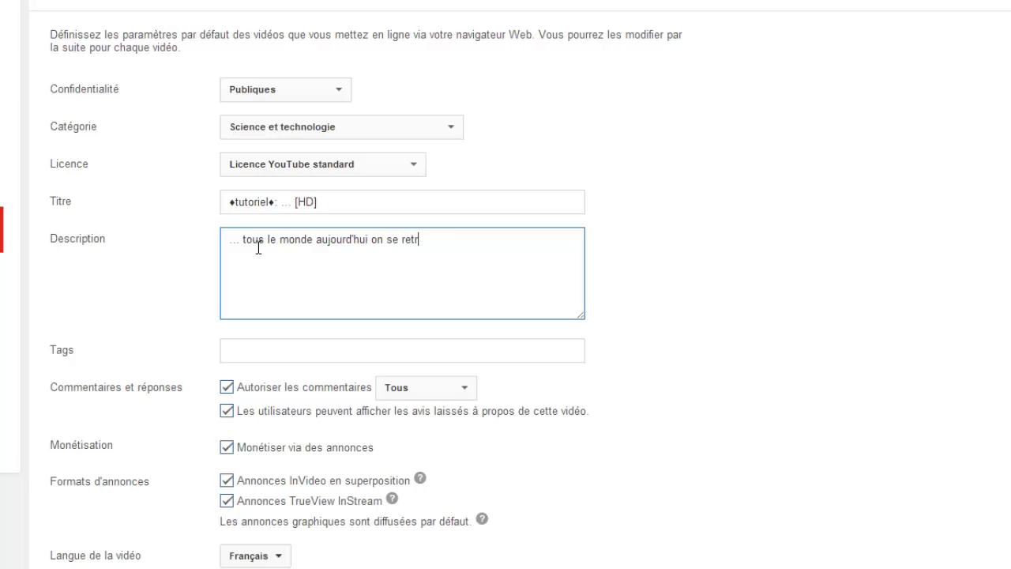
{"action": "type", "text": "ouve  pour un nouveau tutoriel"}
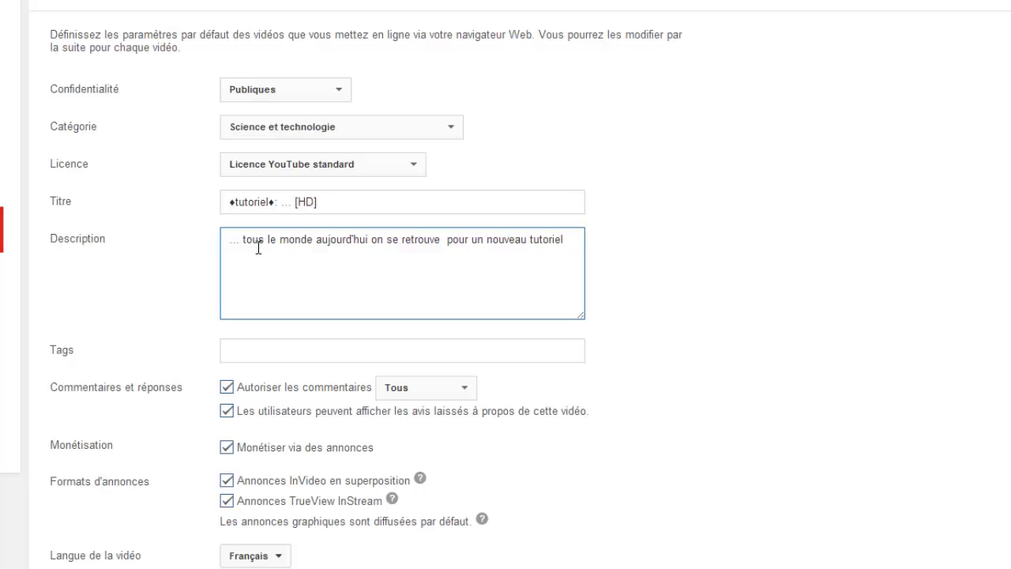
{"action": "type", "text": ", "}
{"action": "type", "text": "dans lequl"}
{"action": "key", "text": "BackSpace"}
{"action": "type", "text": "el je vais vous appr"}
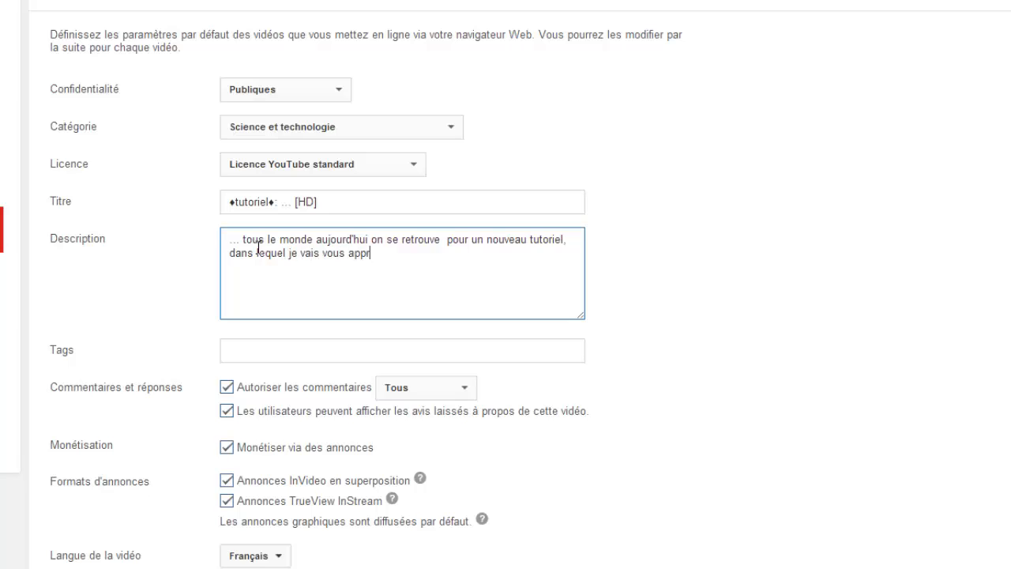
{"action": "type", "text": "endre à ..."}
{"action": "key", "text": "Return"}
{"action": "key", "text": "Return"}
{"action": "type", "text": "archive: ..."}
{"action": "key", "text": "Return"}
{"action": "key", "text": "Return"}
{"action": "type", "text": "f"}
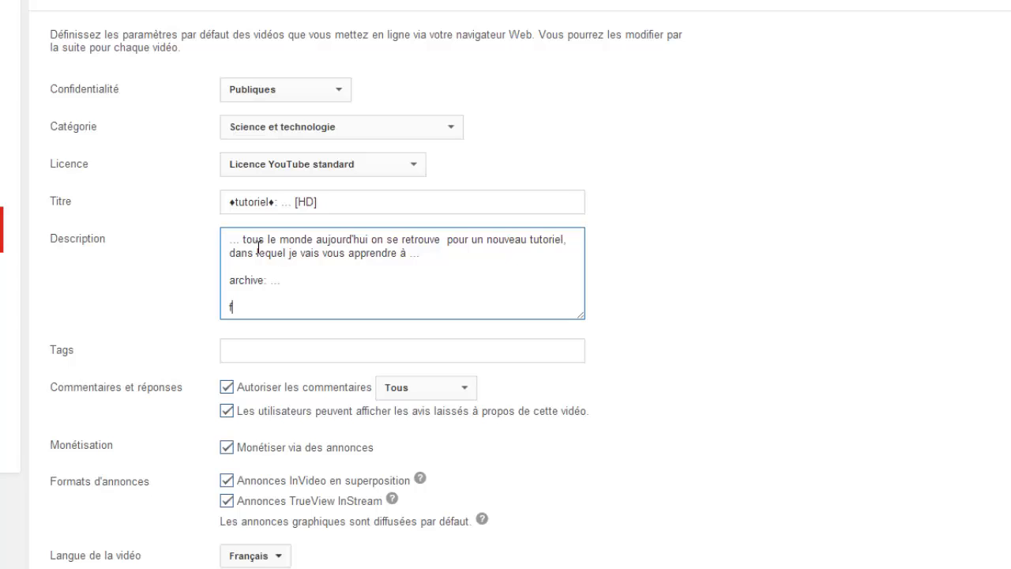
{"action": "type", "text": "acebook:"}
{"action": "key", "text": "Return"}
{"action": "key", "text": "Return"}
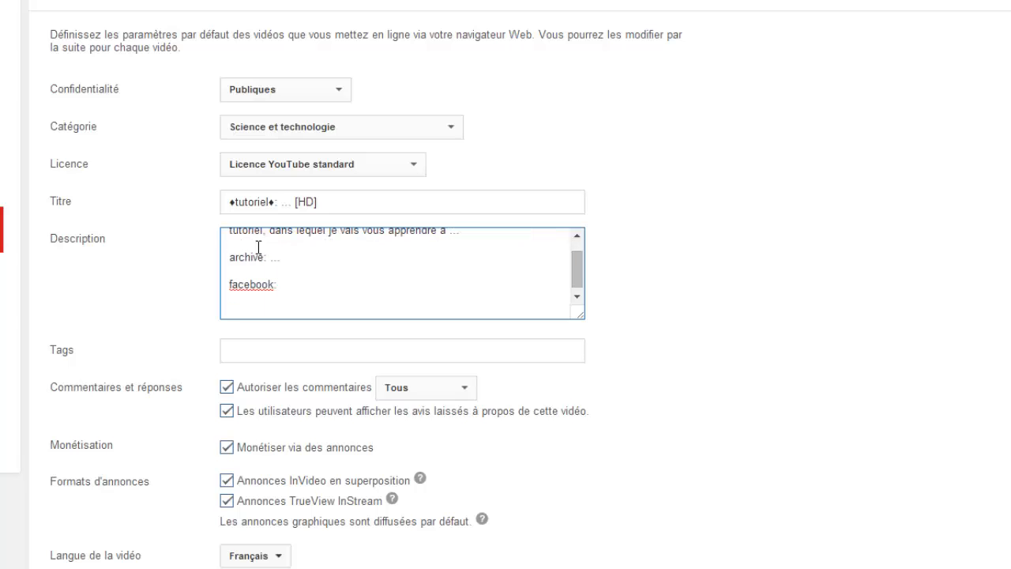
{"action": "type", "text": "formadeo: http:"}
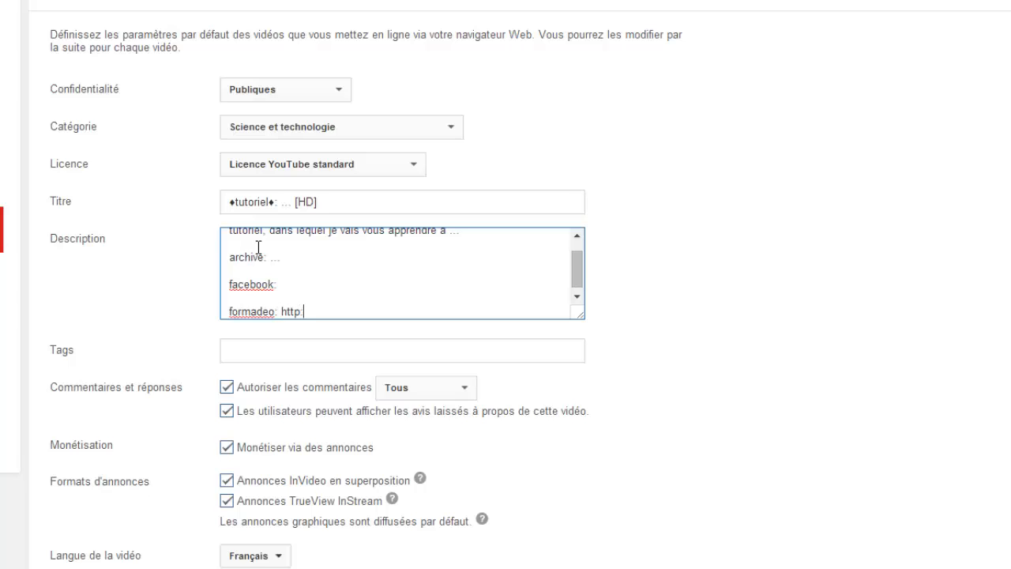
{"action": "type", "text": "//formadeo"}
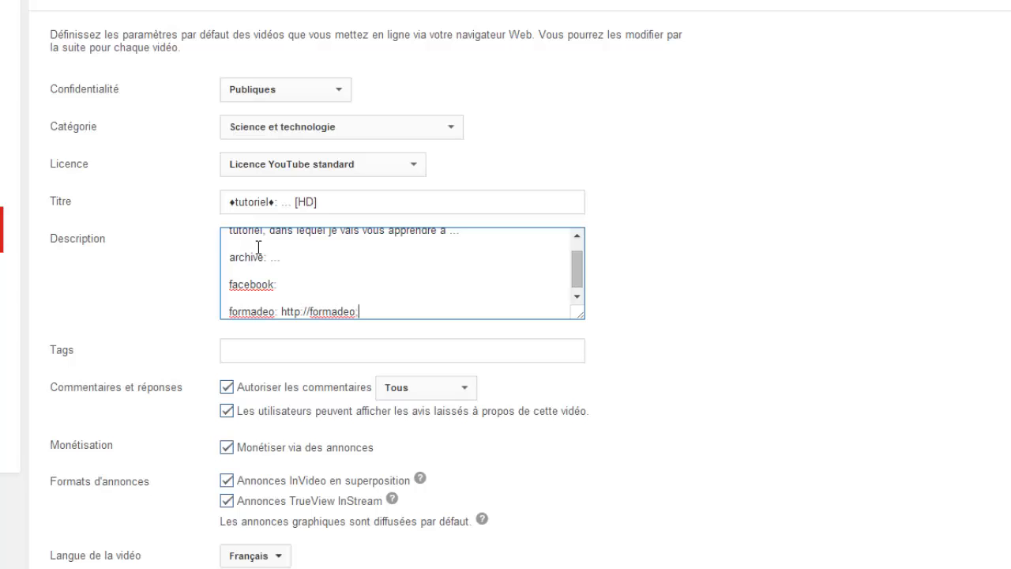
{"action": "key", "text": "BackSpace"}
{"action": "type", "text": ".tv"}
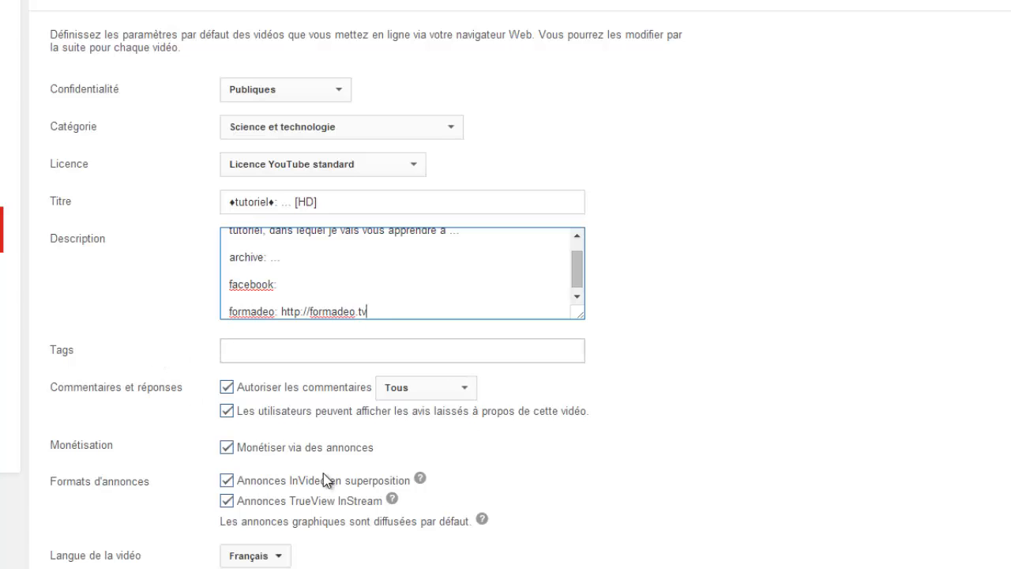
Step: Review the remaining default upload options and save the settings
{"action": "scroll", "coordinate": [443, 404], "scroll_direction": "down", "scroll_amount": 3}
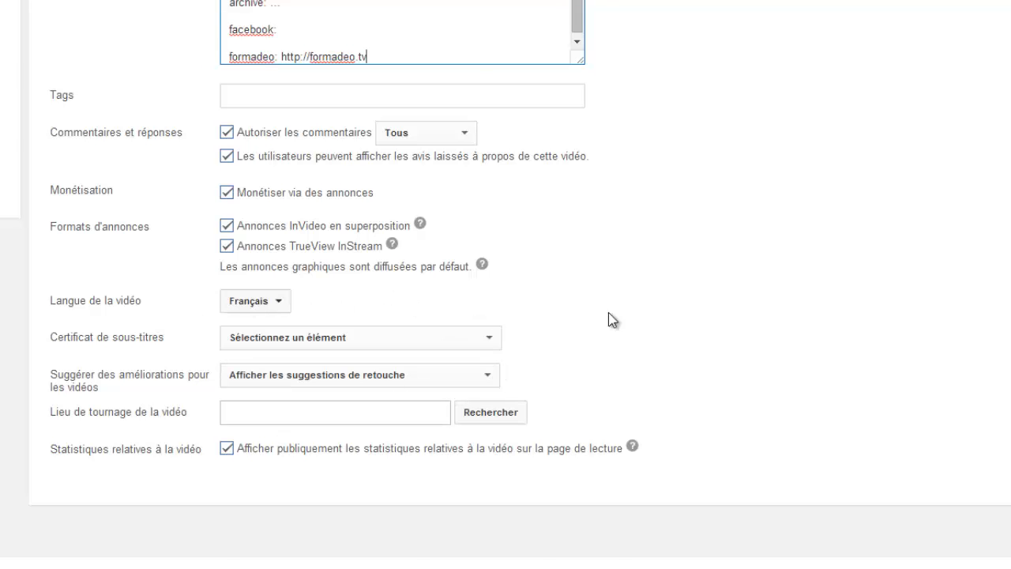
{"action": "scroll", "coordinate": [632, 300], "scroll_direction": "up", "scroll_amount": 3}
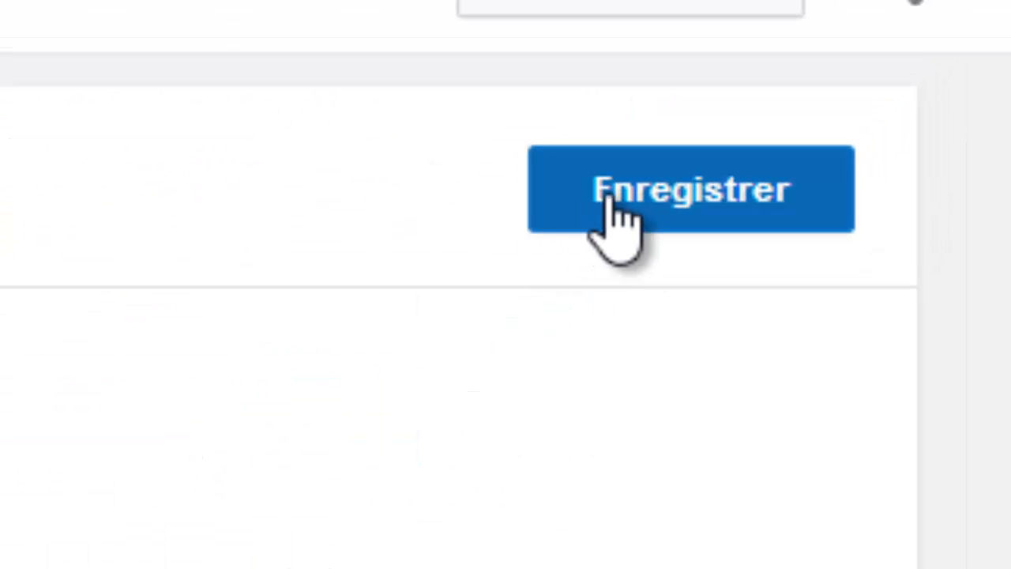
{"action": "left_click", "coordinate": [740, 123]}
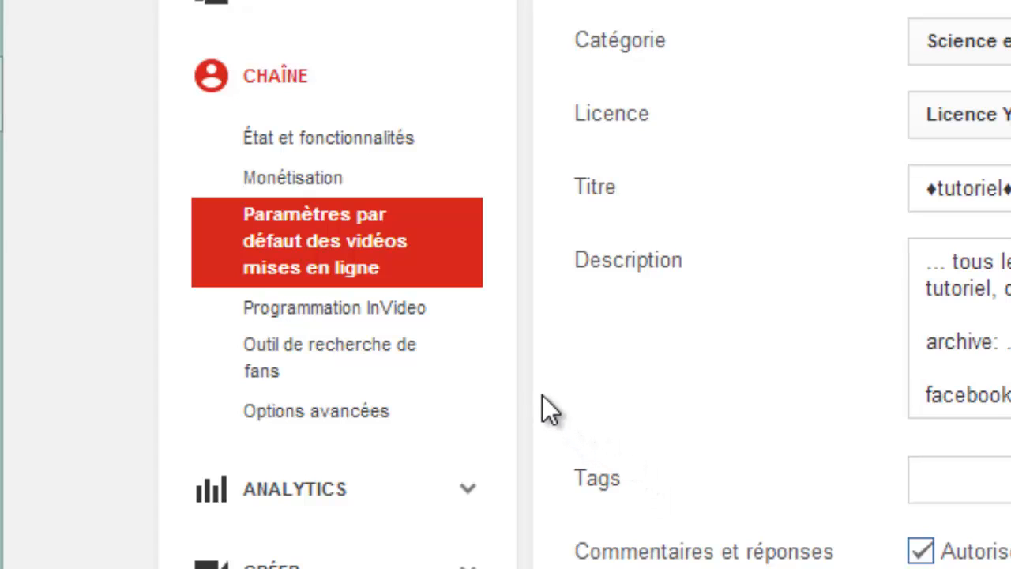
Step: Open the channel's InVideo programming settings and start choosing an image file for a new watermark
{"action": "left_click", "coordinate": [399, 316]}
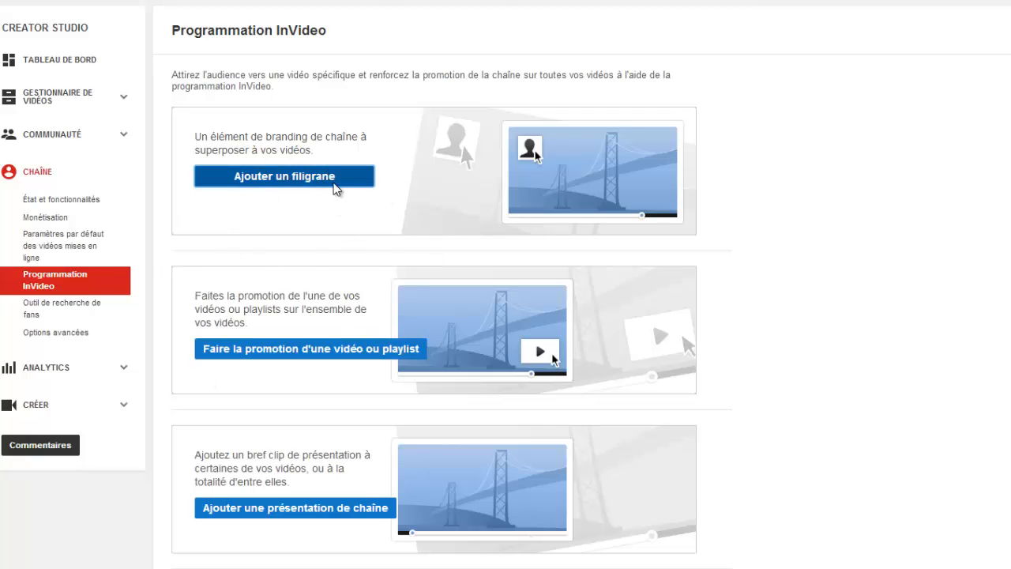
{"action": "left_click", "coordinate": [309, 177]}
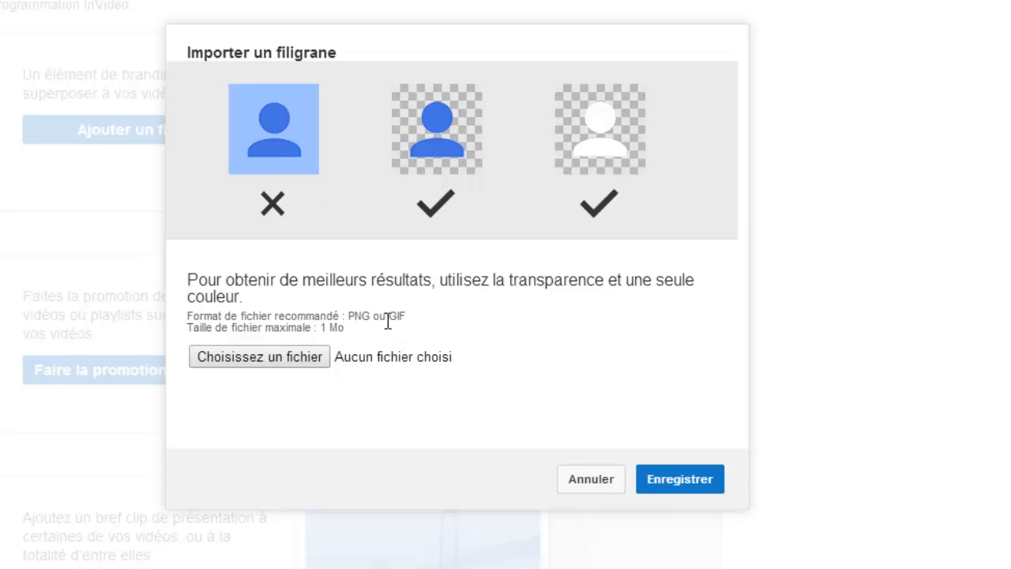
{"action": "left_click", "coordinate": [276, 356]}
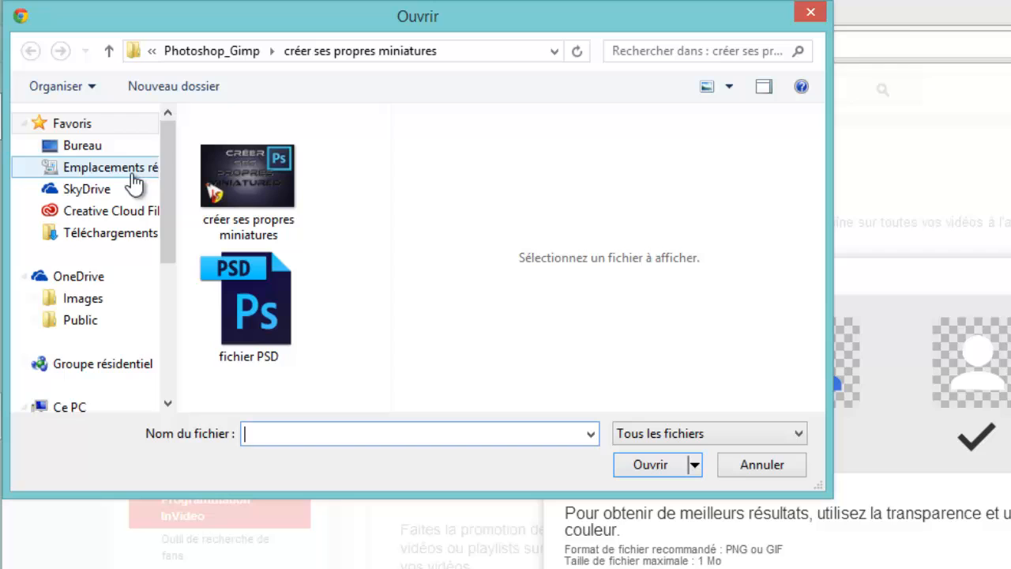
Step: Choose tk 1.png from the images/GFX pack/Logos/logos folder and save it as the channel's watermark
{"action": "left_click", "coordinate": [99, 149]}
{"action": "double_click", "coordinate": [291, 351]}
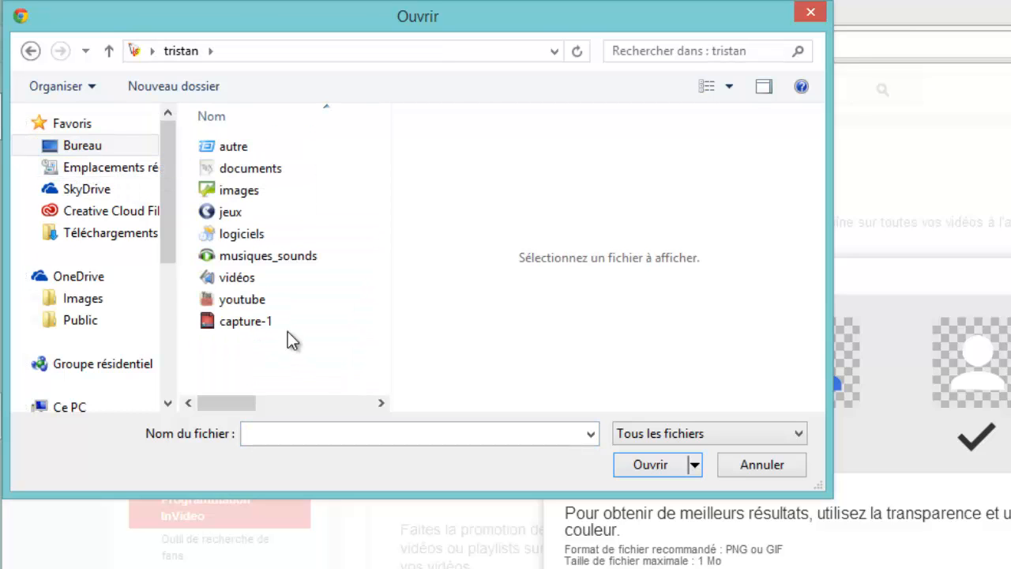
{"action": "left_click", "coordinate": [240, 197]}
{"action": "double_click", "coordinate": [237, 194]}
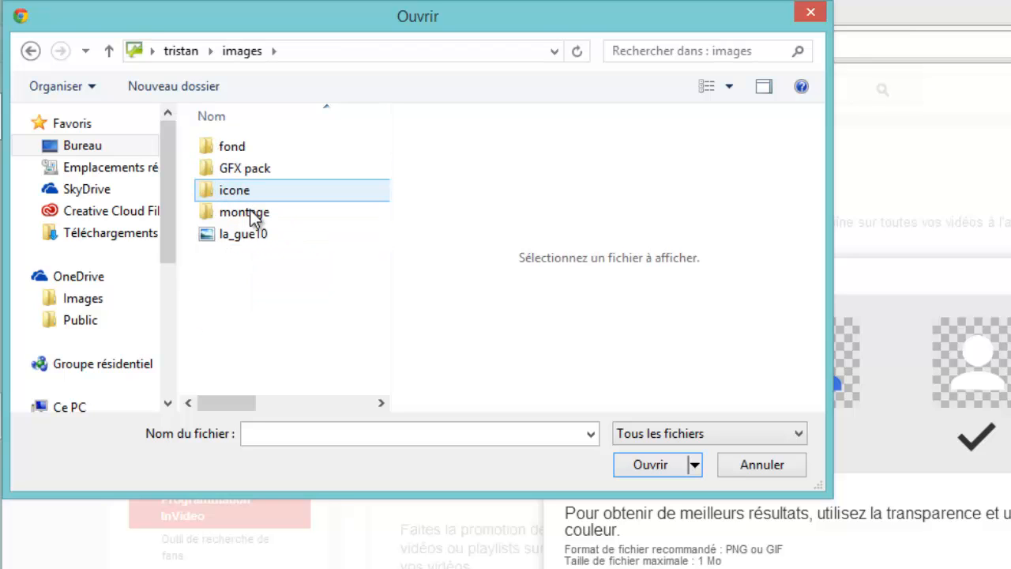
{"action": "left_click", "coordinate": [257, 170]}
{"action": "double_click", "coordinate": [256, 167]}
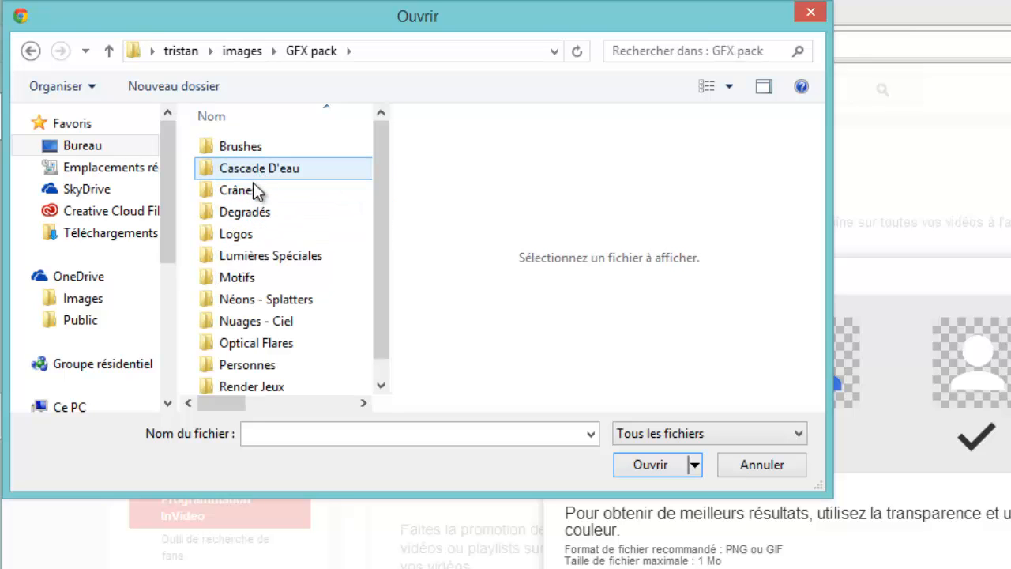
{"action": "double_click", "coordinate": [246, 227]}
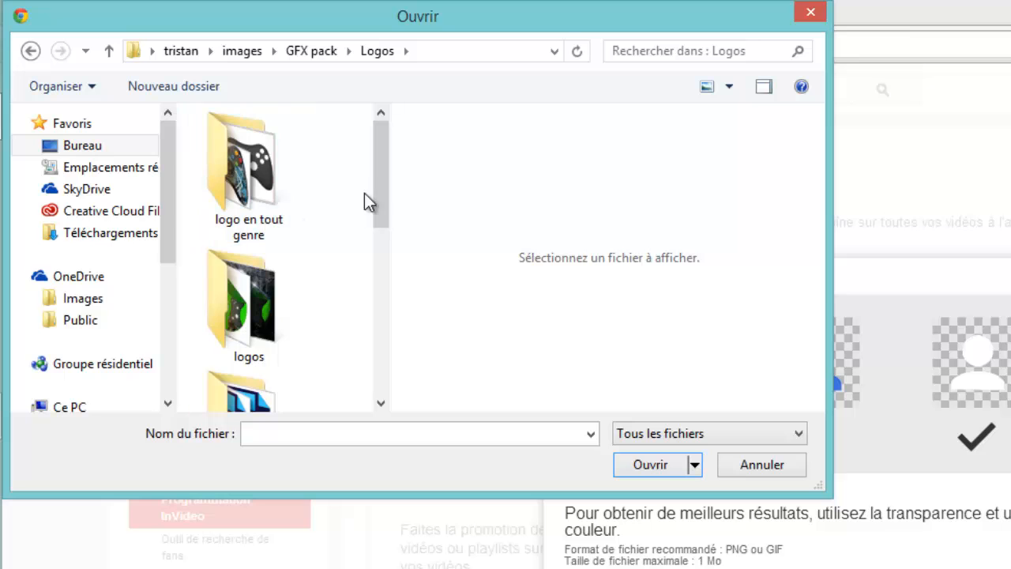
{"action": "left_click", "coordinate": [268, 286]}
{"action": "double_click", "coordinate": [273, 280]}
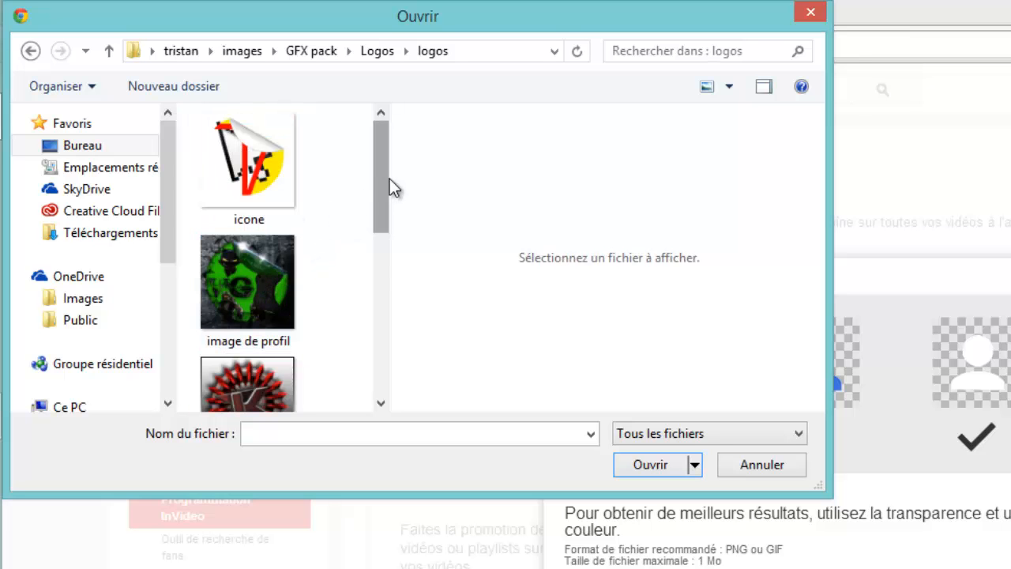
{"action": "left_click_drag", "start_coordinate": [387, 187], "coordinate": [285, 295]}
{"action": "double_click", "coordinate": [286, 295]}
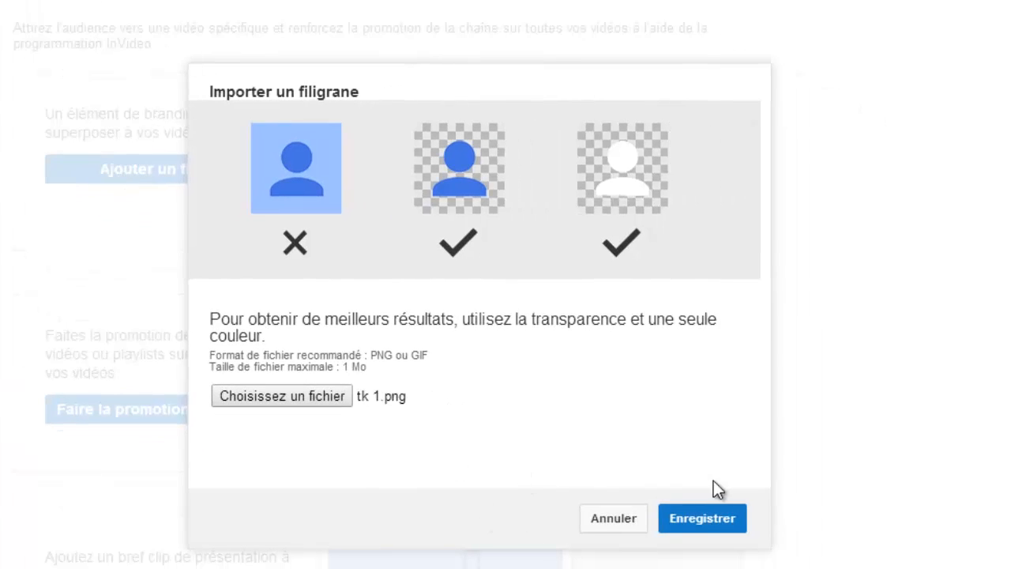
{"action": "left_click", "coordinate": [700, 511]}
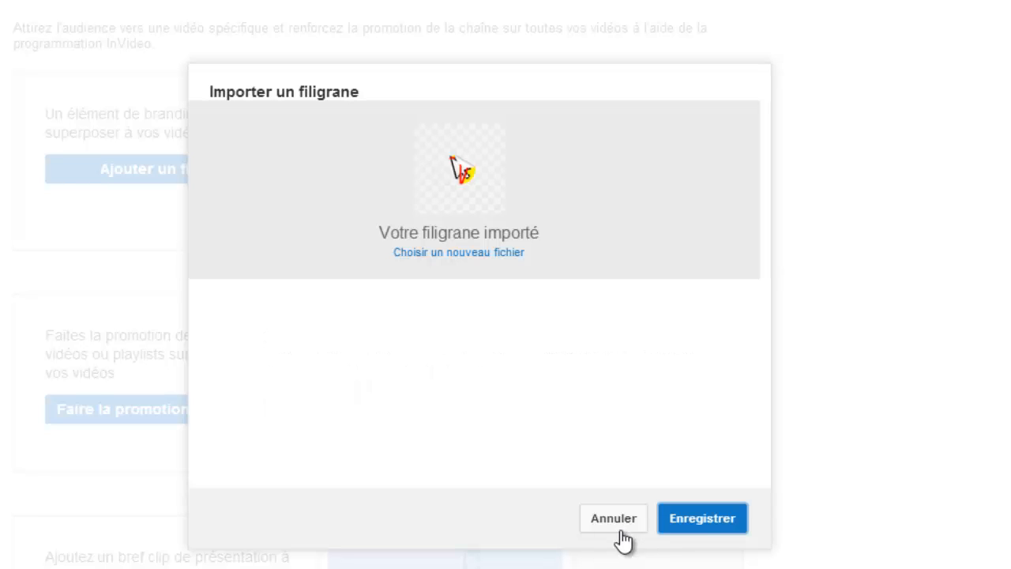
{"action": "left_click", "coordinate": [697, 520]}
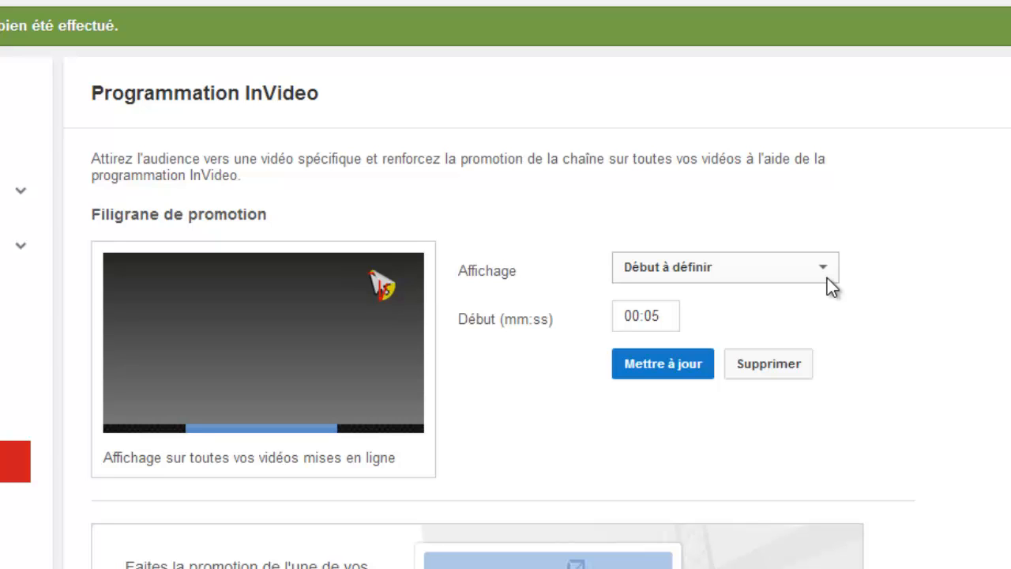
Step: Set the watermark's display time to the whole video (Intégralité de la vidéo)
{"action": "left_click", "coordinate": [763, 275]}
{"action": "left_click", "coordinate": [719, 328]}
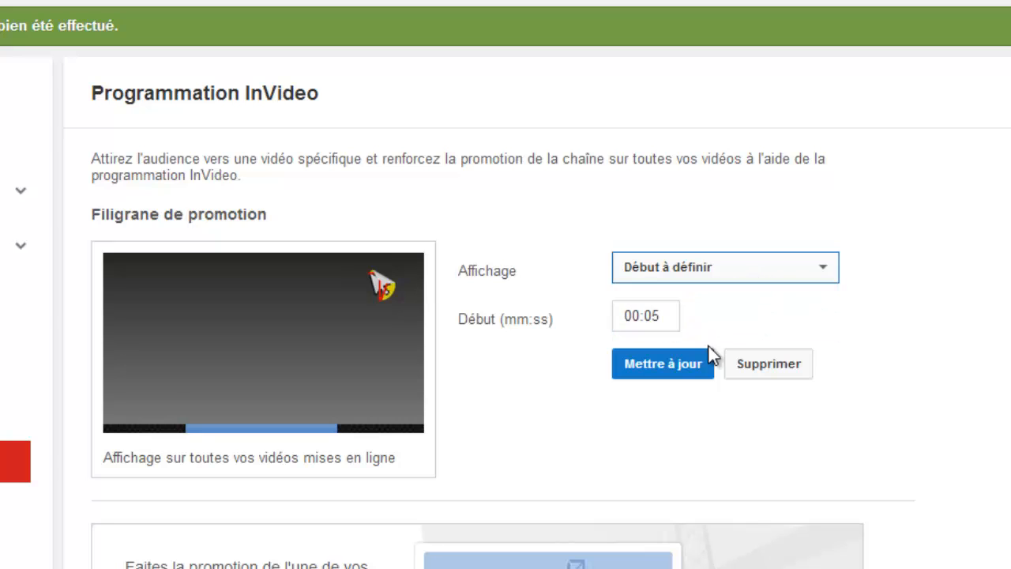
{"action": "left_click", "coordinate": [660, 318]}
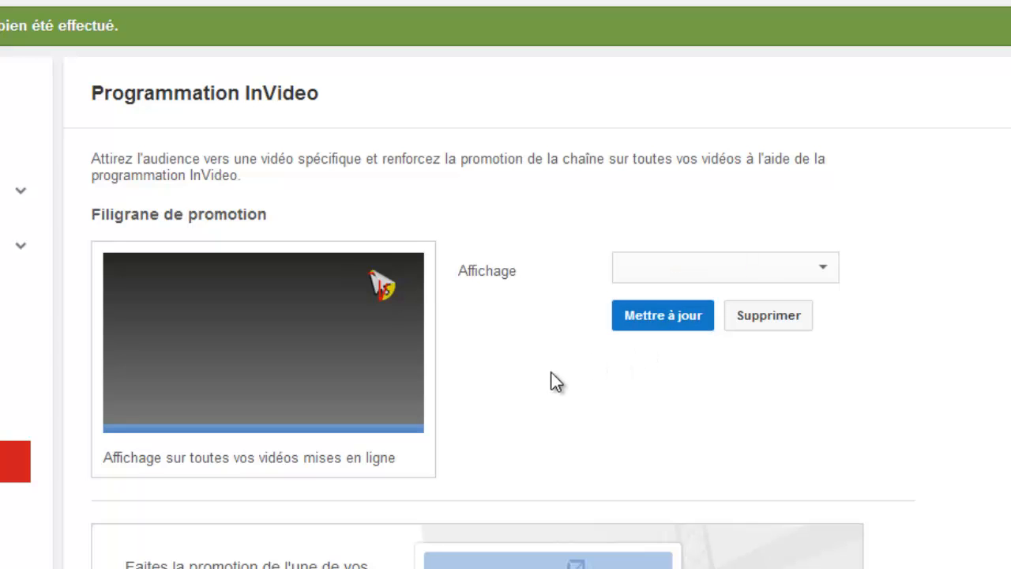
Step: Add a promotion that features the latest uploaded video (Dernière vidéo mise en ligne) across all videos and save it
{"action": "scroll", "coordinate": [562, 377], "scroll_direction": "down", "scroll_amount": 3}
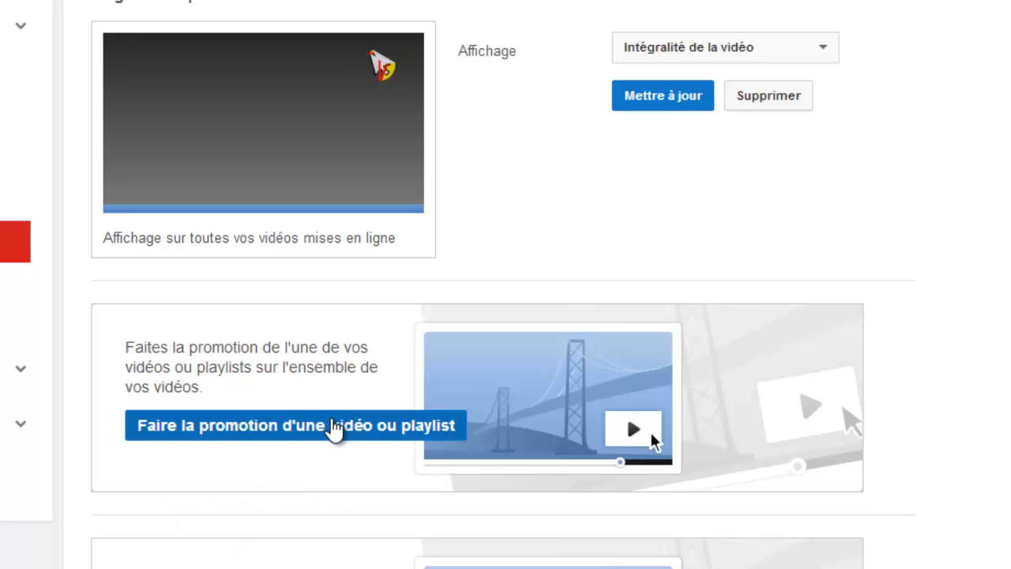
{"action": "left_click", "coordinate": [332, 423]}
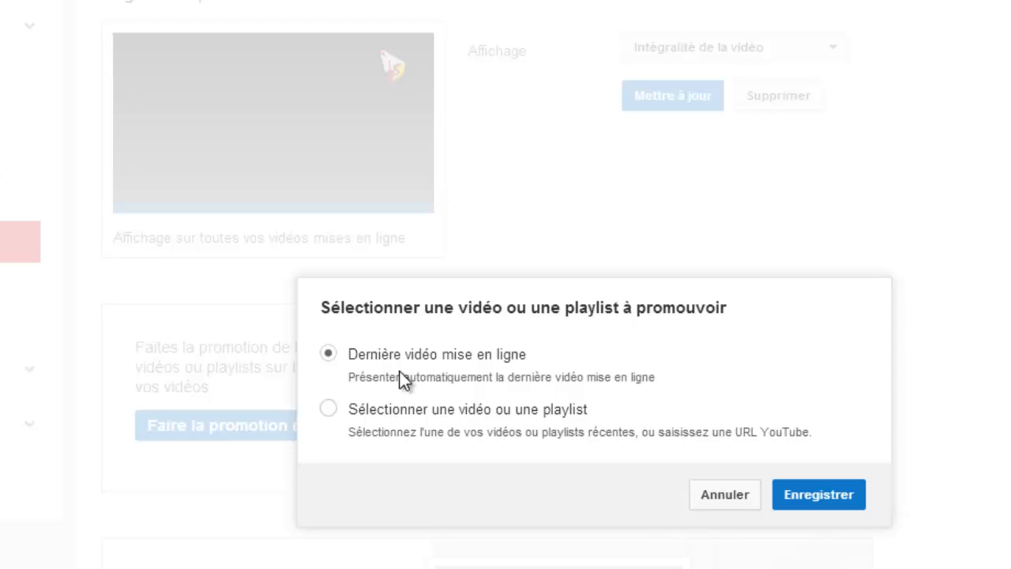
{"action": "left_click", "coordinate": [839, 496]}
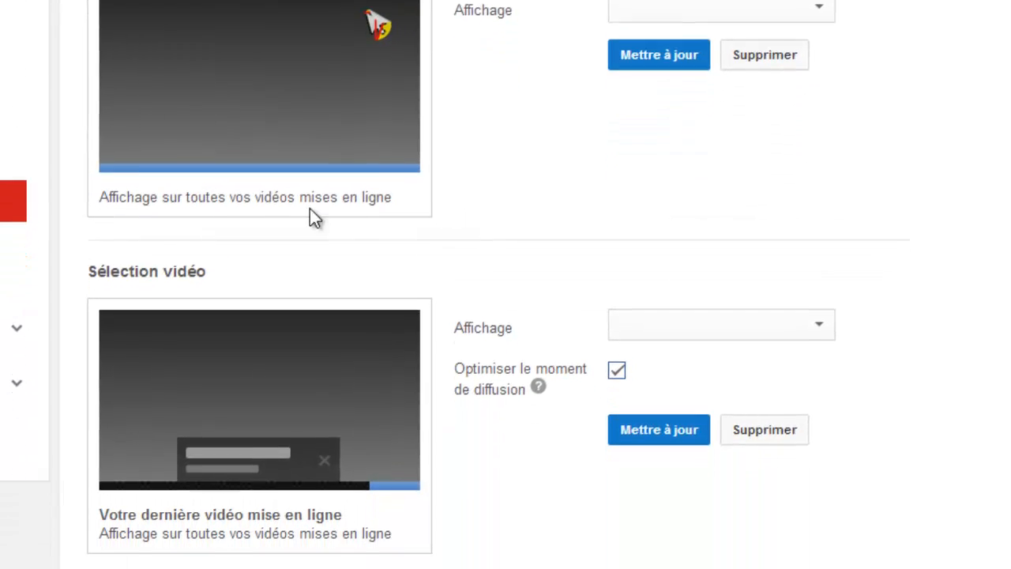
{"action": "scroll", "coordinate": [445, 209], "scroll_direction": "down", "scroll_amount": 5}
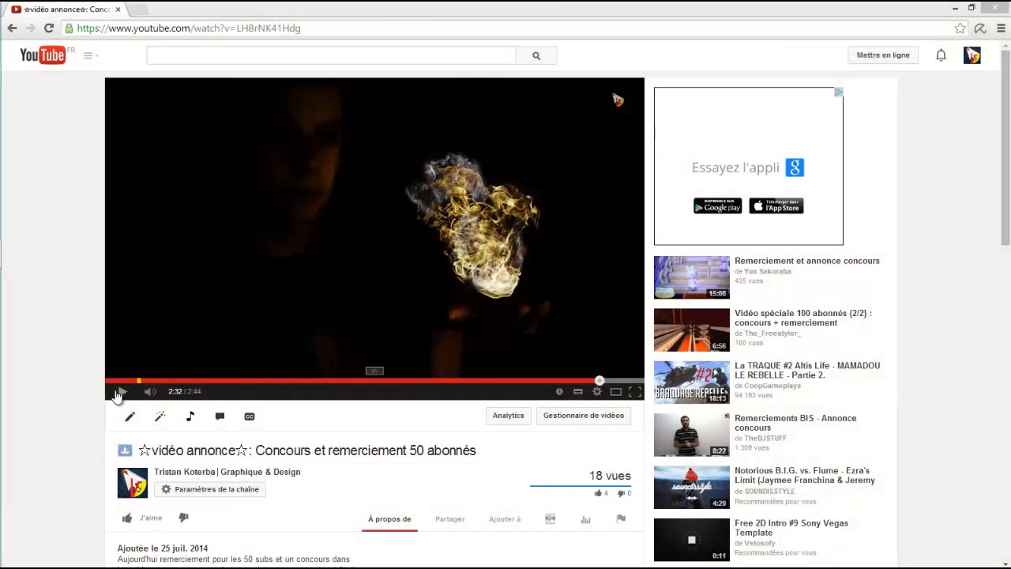
Step: Play the end of the "Concours et remerciement 50 abonnés" video to check its watermark and video promotion, pausing it at 2:39
{"action": "left_click", "coordinate": [119, 392]}
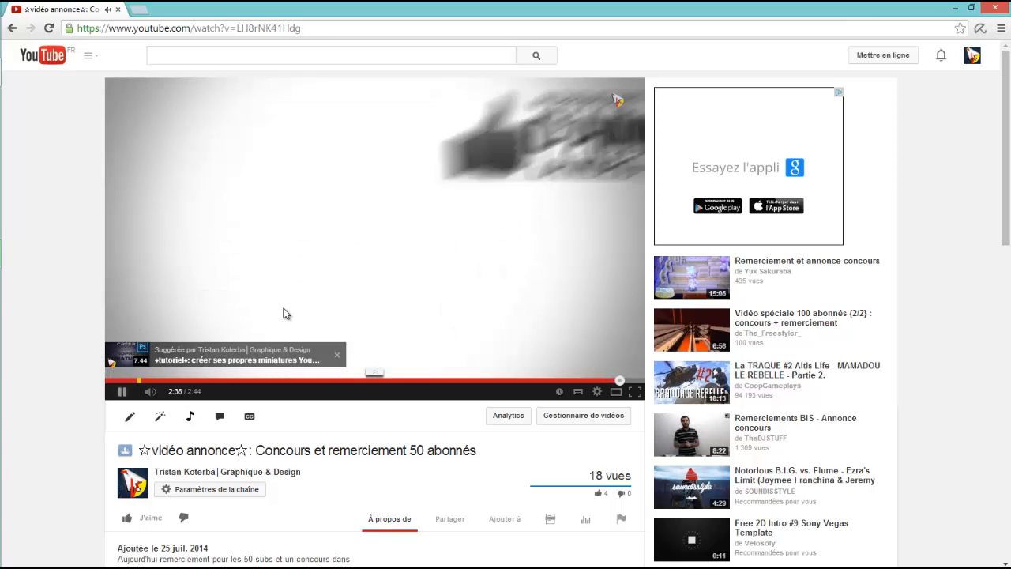
{"action": "left_click", "coordinate": [123, 393]}
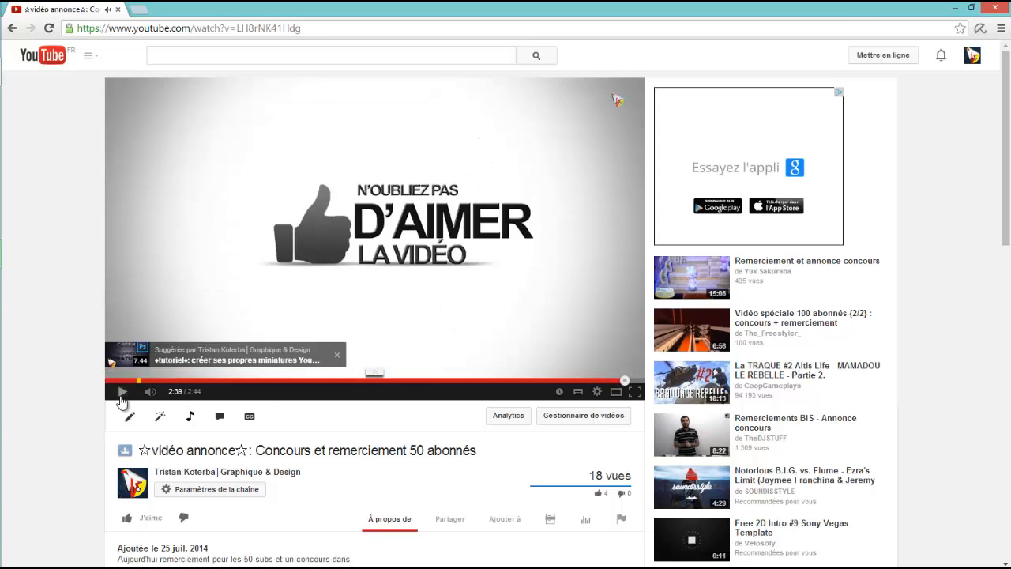